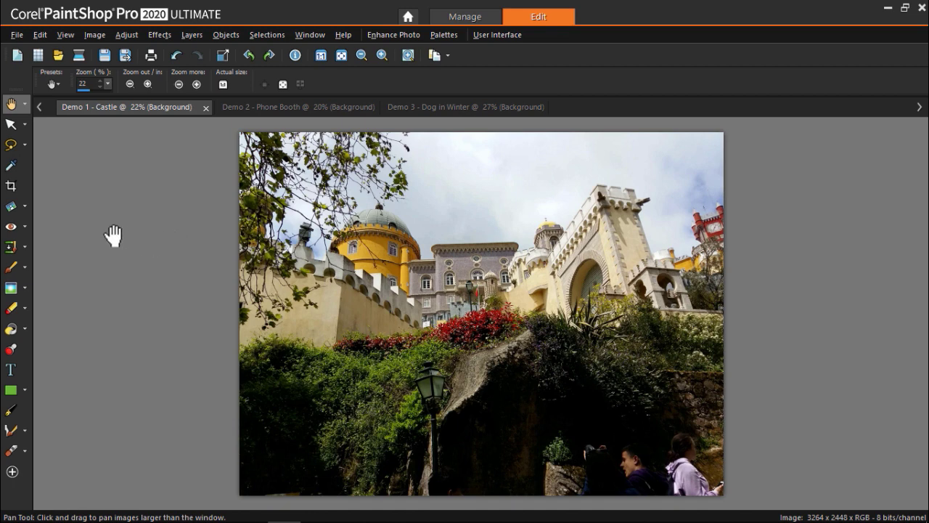
Step: Align the Straighten tool's guide line along the castle building's cornice, giving an angle of 358.40
{"action": "left_click", "coordinate": [16, 212]}
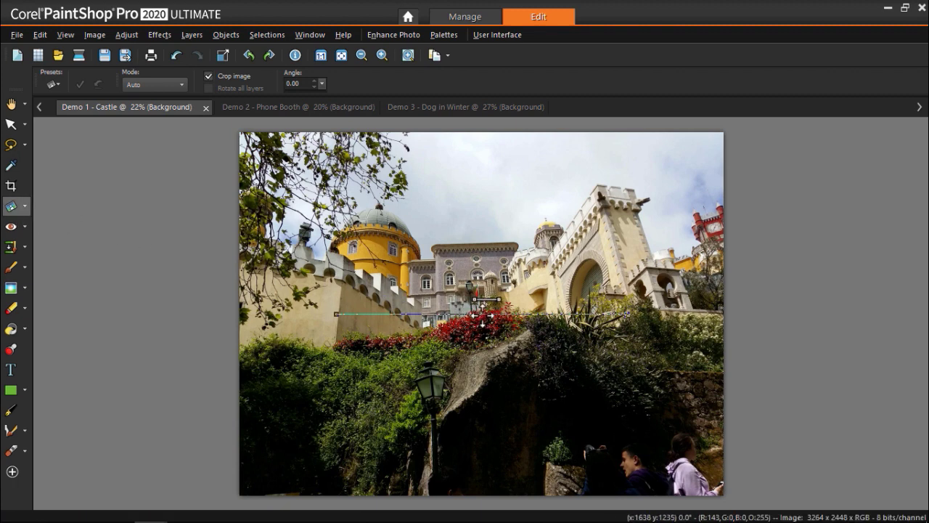
{"action": "left_click_drag", "start_coordinate": [482, 315], "coordinate": [488, 247]}
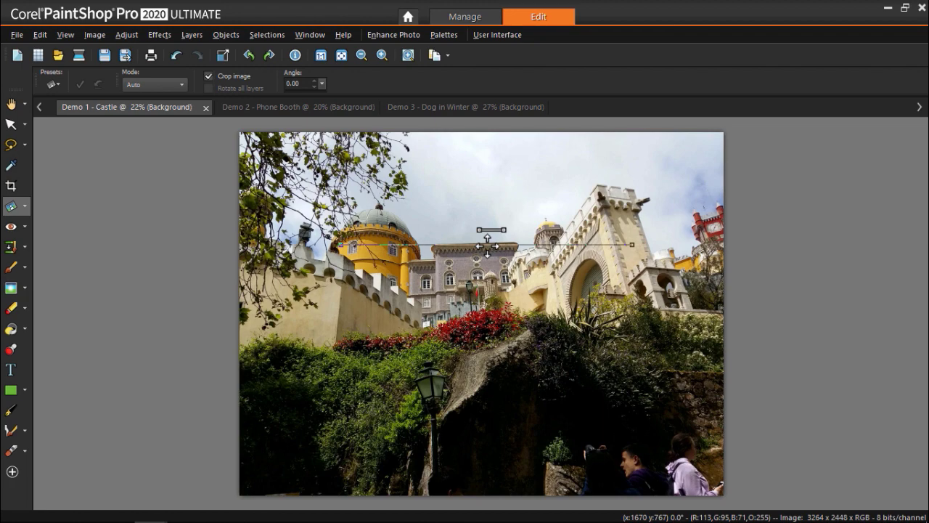
{"action": "scroll", "coordinate": [487, 247], "scroll_direction": "up", "scroll_amount": 3}
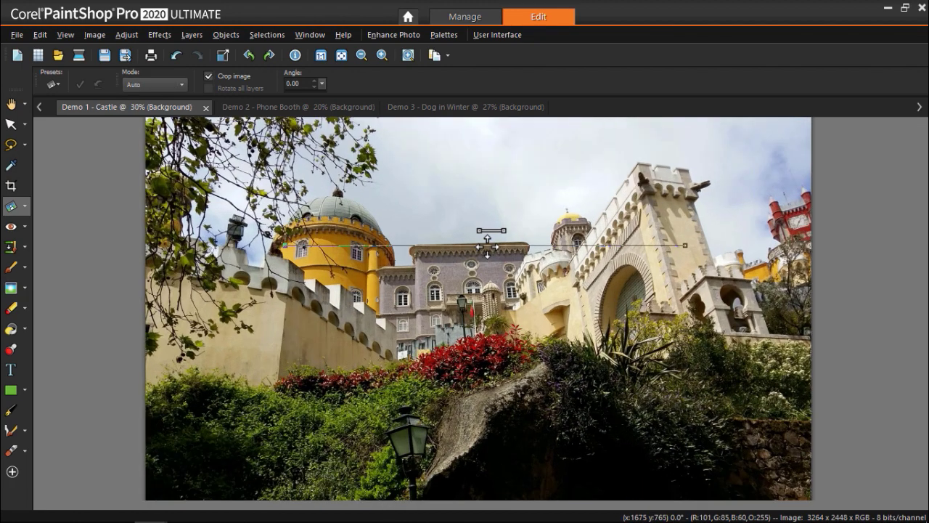
{"action": "scroll", "coordinate": [487, 247], "scroll_direction": "up", "scroll_amount": 1}
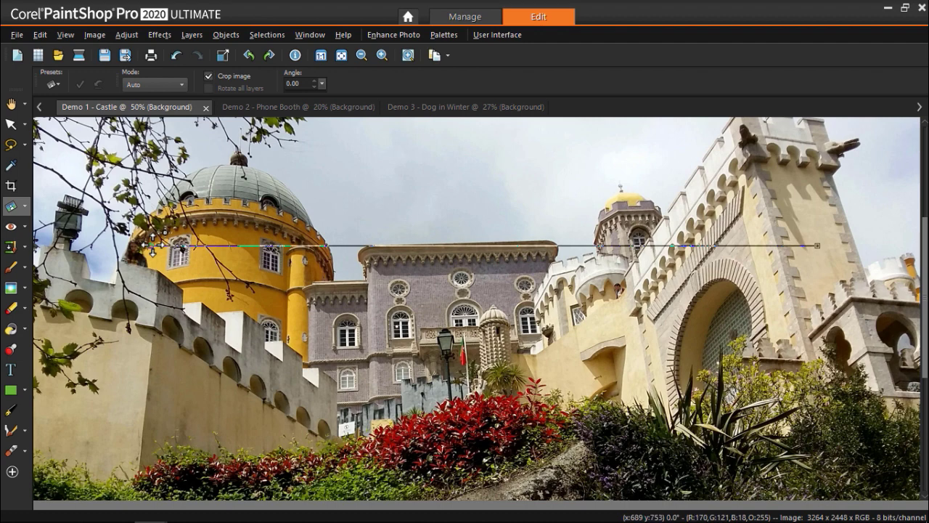
{"action": "left_click_drag", "start_coordinate": [153, 247], "coordinate": [374, 246]}
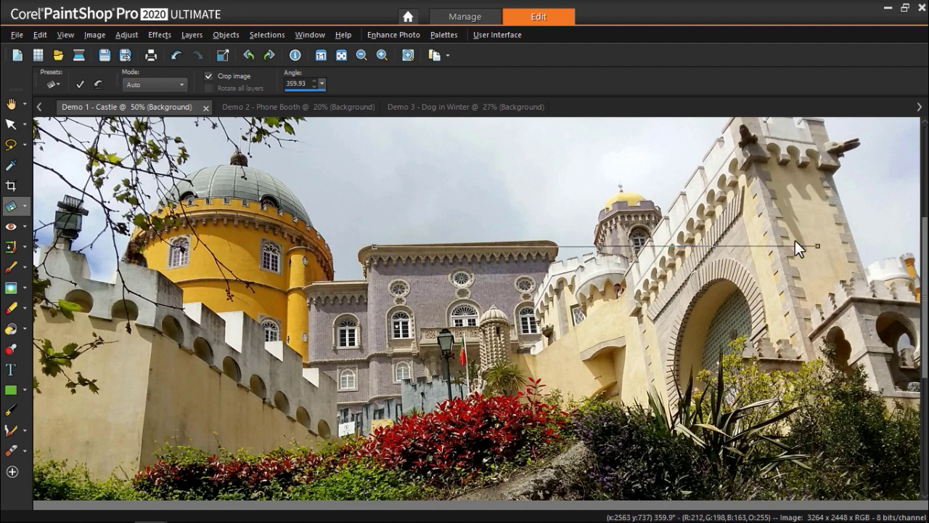
{"action": "left_click_drag", "start_coordinate": [818, 246], "coordinate": [819, 236]}
{"action": "left_click_drag", "start_coordinate": [547, 241], "coordinate": [538, 240]}
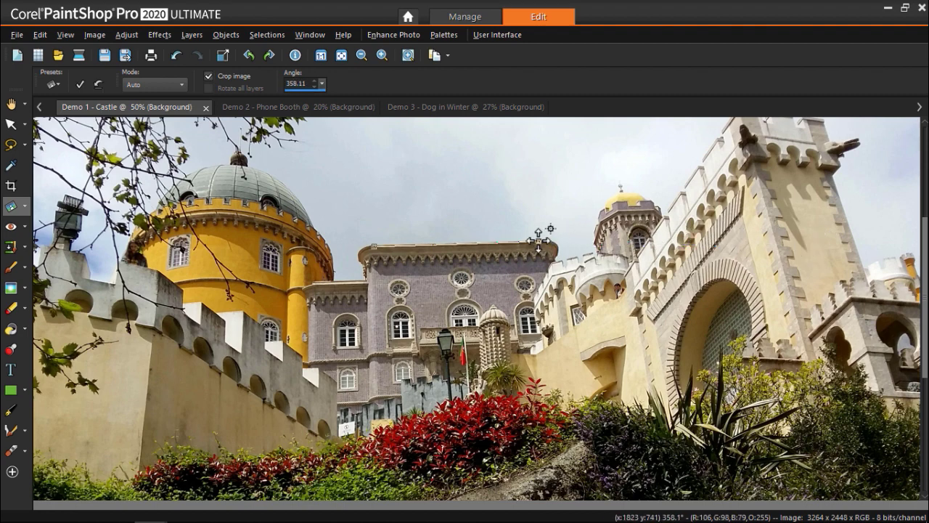
{"action": "scroll", "coordinate": [483, 239], "scroll_direction": "up", "scroll_amount": 2}
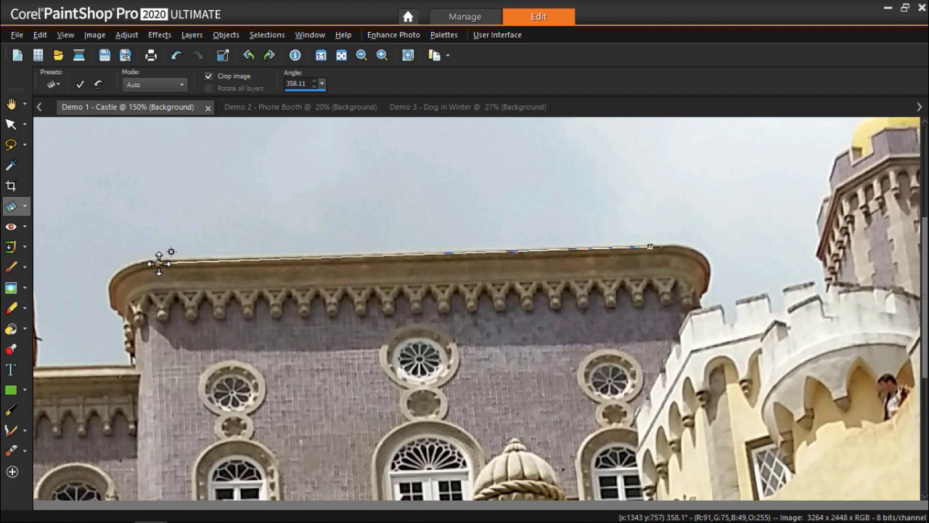
{"action": "left_click_drag", "start_coordinate": [156, 263], "coordinate": [157, 260]}
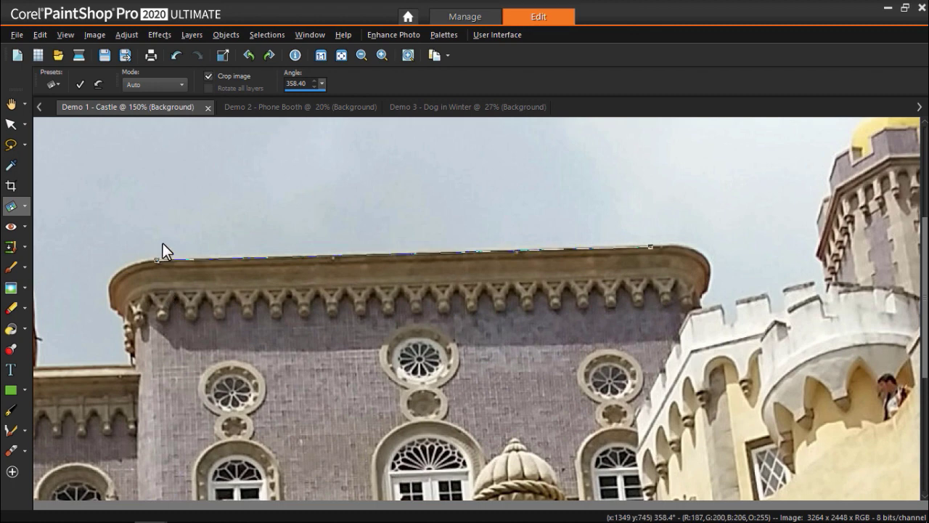
Step: Apply the straightening, rotating and cropping the castle photo to 3147 x 2360, and zoom out to review
{"action": "left_click", "coordinate": [83, 84]}
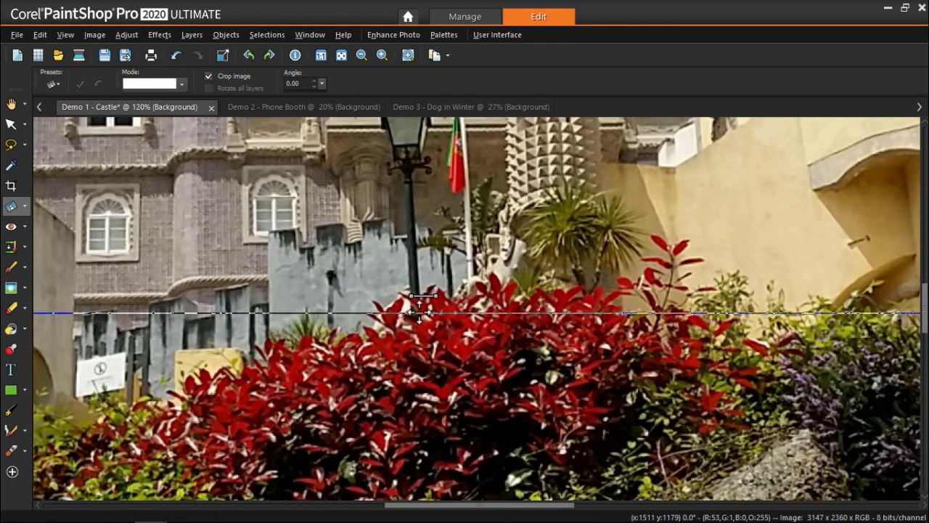
{"action": "scroll", "coordinate": [417, 313], "scroll_direction": "down", "scroll_amount": 4}
{"action": "scroll", "coordinate": [419, 304], "scroll_direction": "down", "scroll_amount": 1}
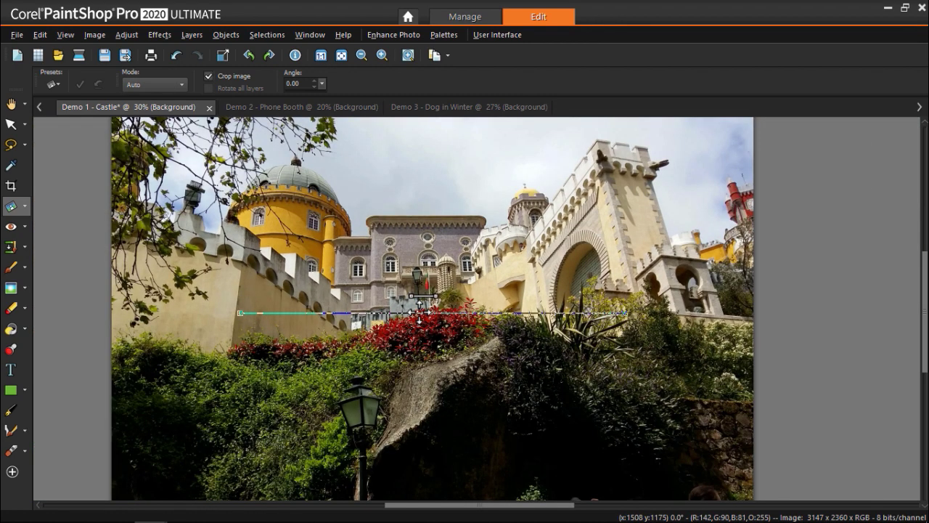
{"action": "scroll", "coordinate": [419, 304], "scroll_direction": "down", "scroll_amount": 1}
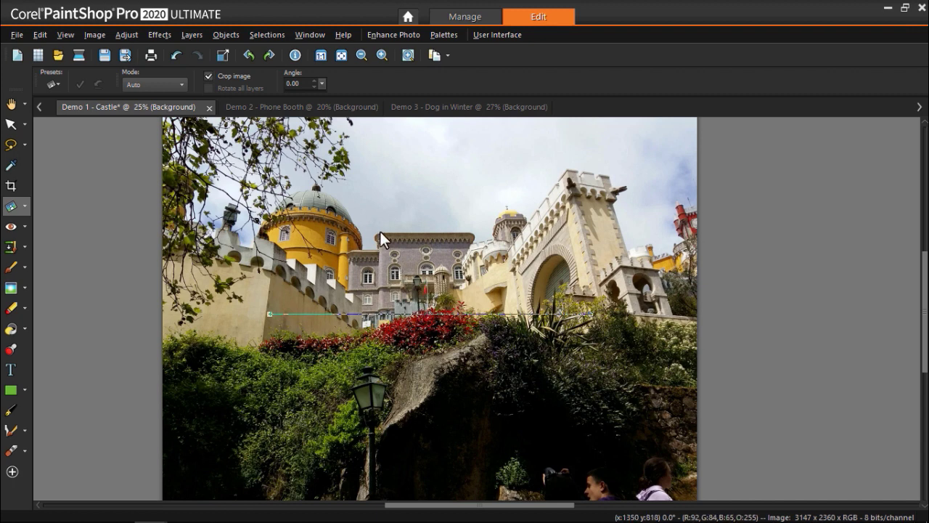
Step: Undo the cropped result and reapply the castle straightening with Crop image turned off
{"action": "left_click", "coordinate": [175, 55]}
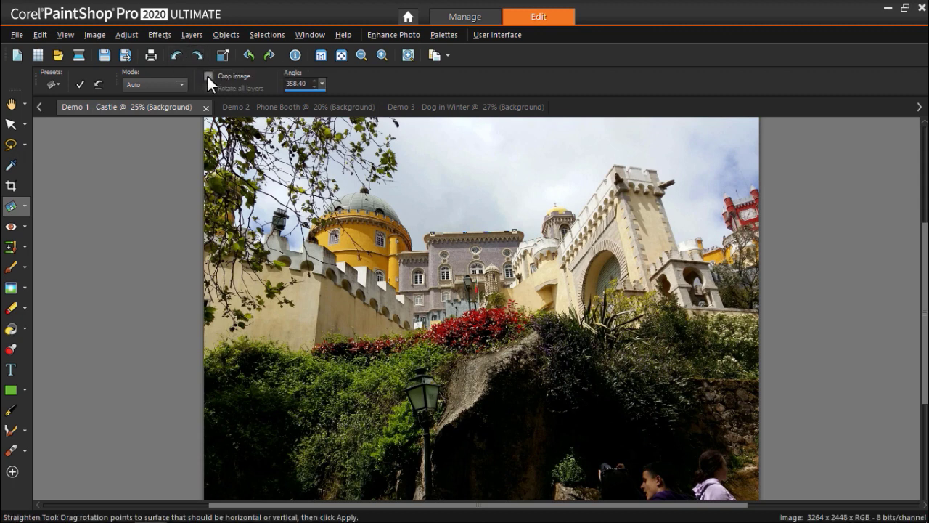
{"action": "left_click", "coordinate": [81, 84]}
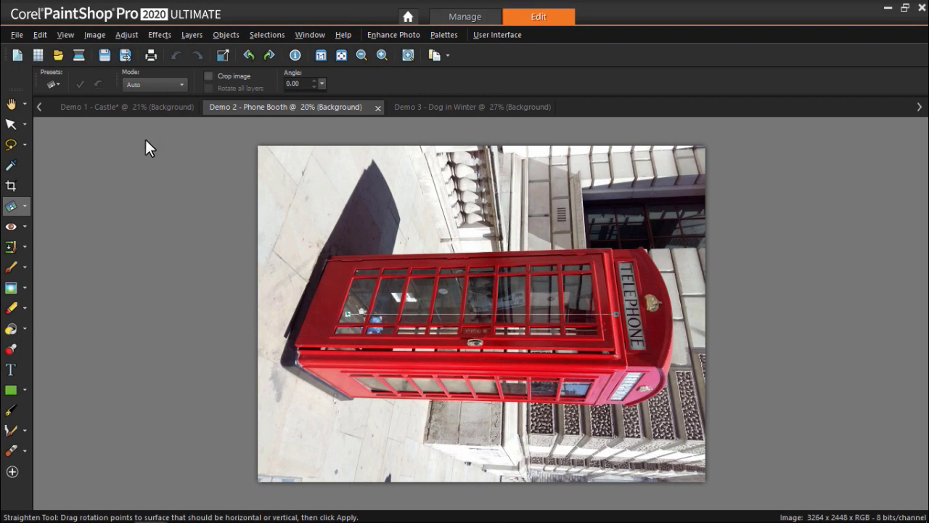
Step: Show the Straighten tool's Mode options for the phone booth photo
{"action": "left_click", "coordinate": [152, 85]}
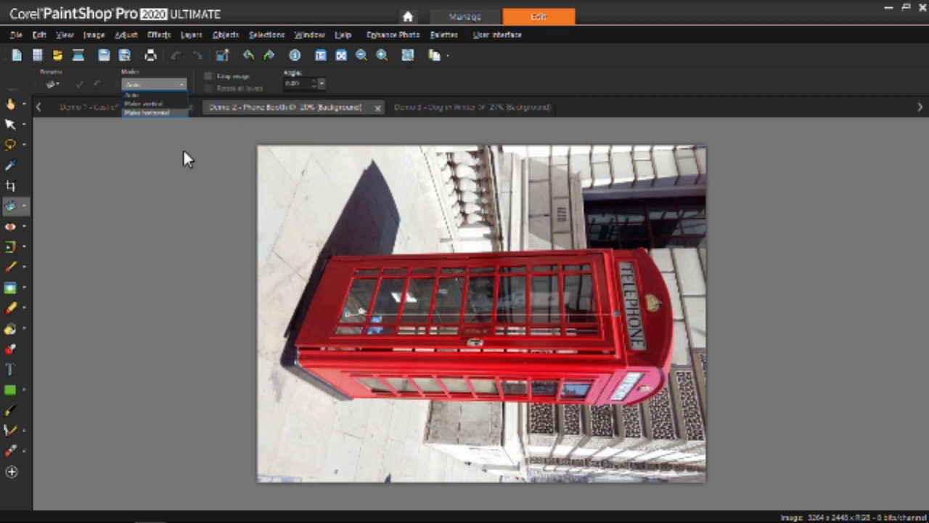
Step: Keep Auto mode and align the guide line with the phone booth's top edge
{"action": "left_click", "coordinate": [185, 154]}
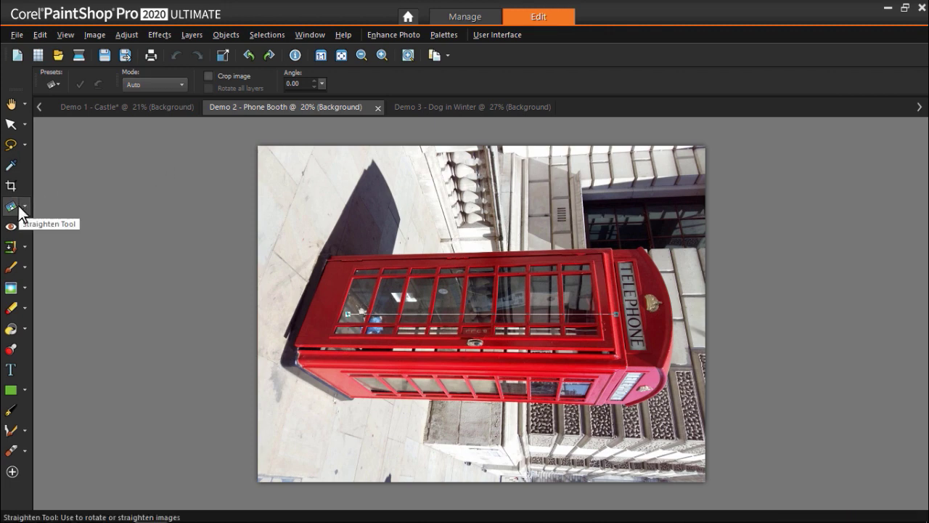
{"action": "left_click_drag", "start_coordinate": [359, 314], "coordinate": [429, 256]}
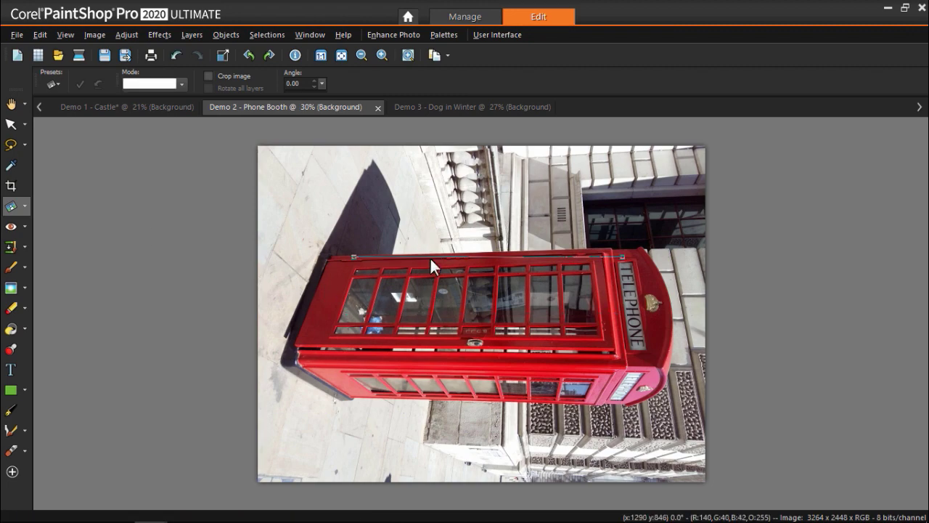
{"action": "scroll", "coordinate": [430, 256], "scroll_direction": "up", "scroll_amount": 3}
{"action": "left_click_drag", "start_coordinate": [894, 246], "coordinate": [776, 229]}
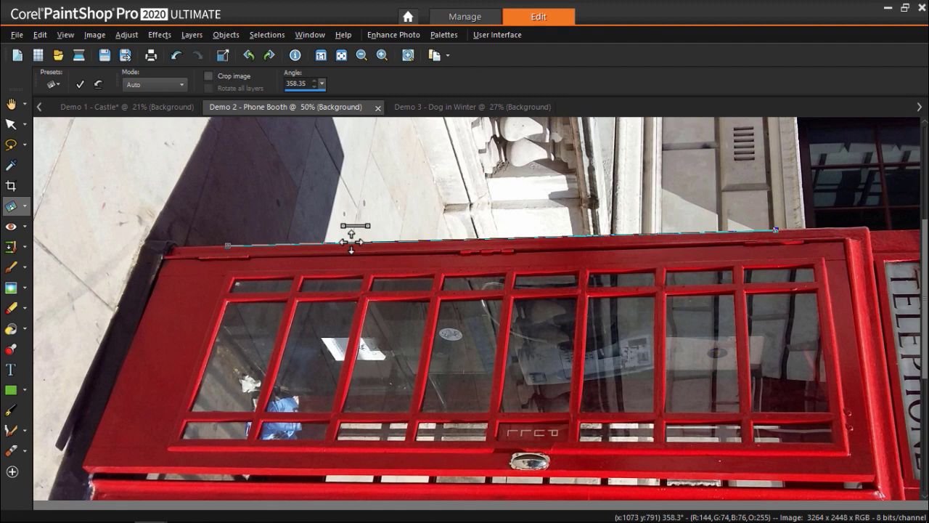
Step: Straighten the phone booth with Make vertical mode and Crop image on, giving 2357 x 3143
{"action": "left_click", "coordinate": [172, 86]}
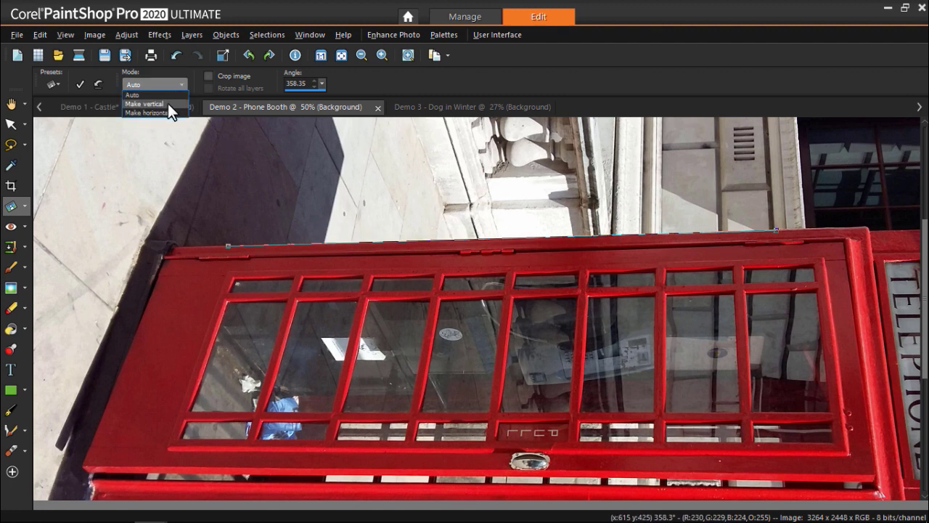
{"action": "left_click", "coordinate": [168, 103]}
{"action": "left_click", "coordinate": [209, 76]}
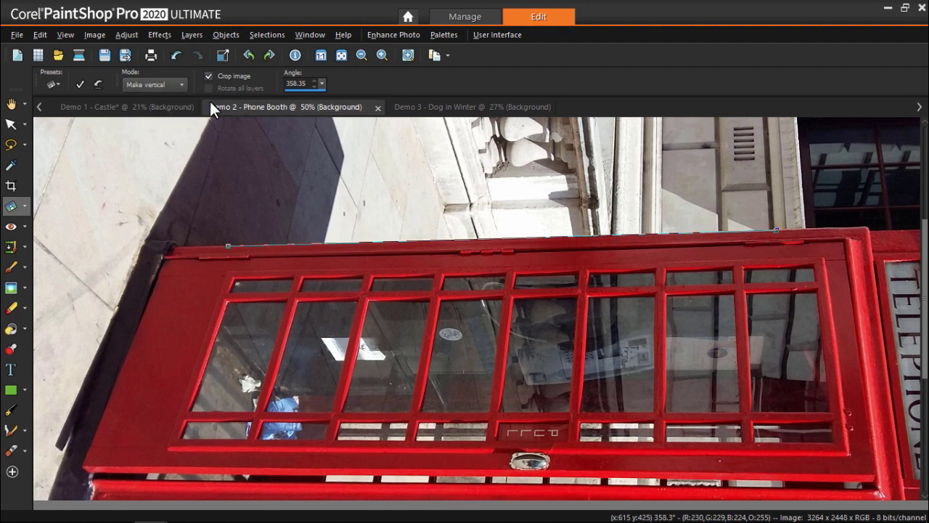
{"action": "left_click", "coordinate": [82, 83]}
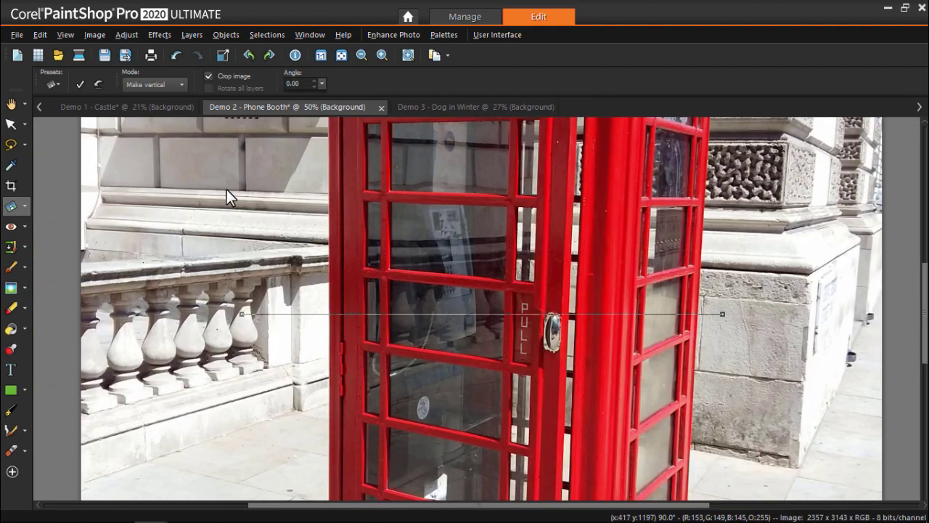
{"action": "scroll", "coordinate": [229, 191], "scroll_direction": "down", "scroll_amount": 4}
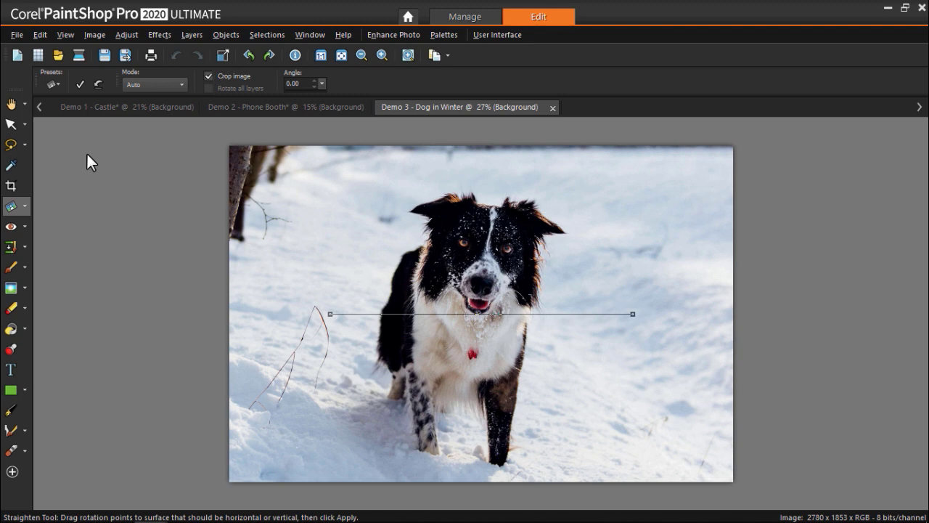
Step: With the Pick tool, promote the dog photo's background to a layer and rotate it to 353.887
{"action": "left_click", "coordinate": [11, 124]}
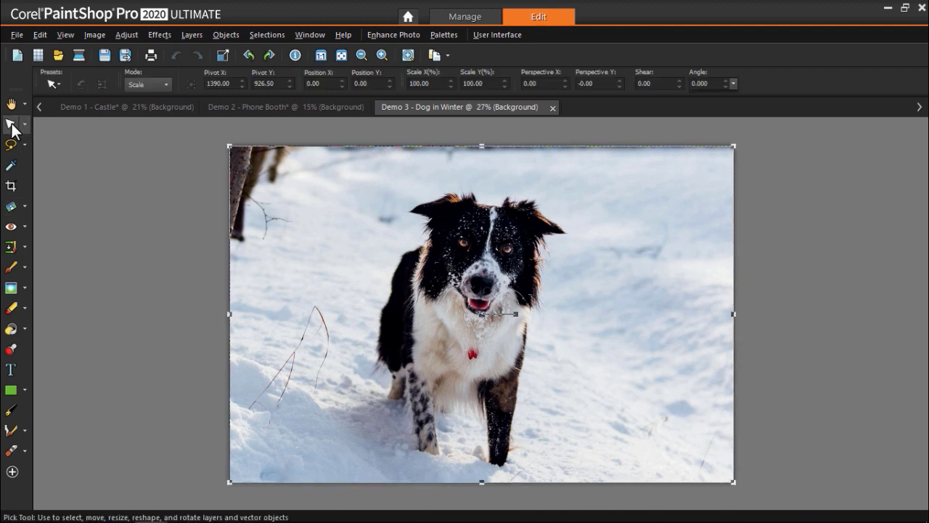
{"action": "left_click", "coordinate": [221, 142]}
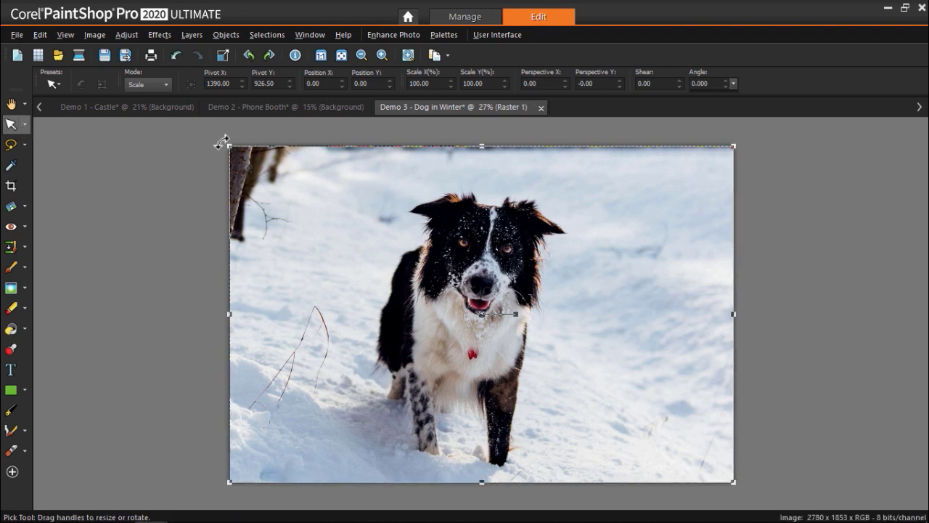
{"action": "left_click_drag", "start_coordinate": [224, 143], "coordinate": [202, 173]}
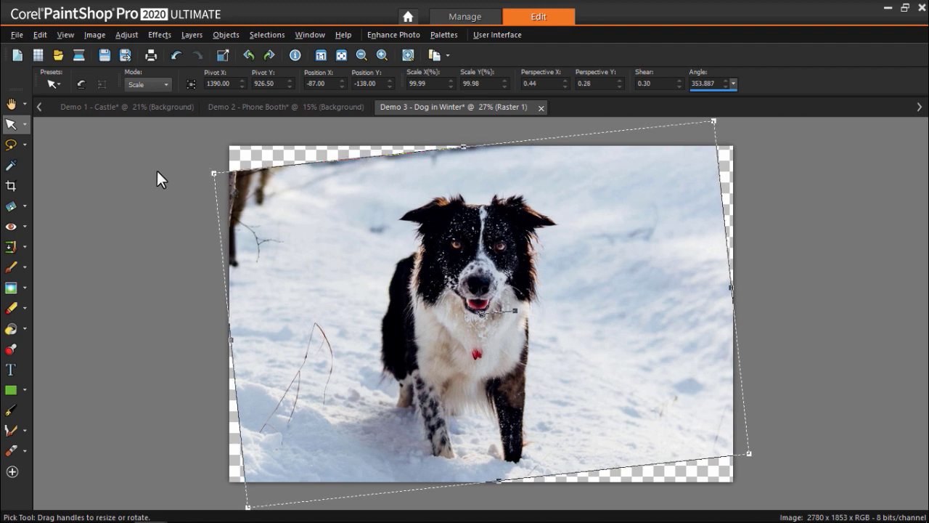
Step: Crop the rotated dog photo with the default rectangle to 2324 x 1549
{"action": "left_click", "coordinate": [13, 186]}
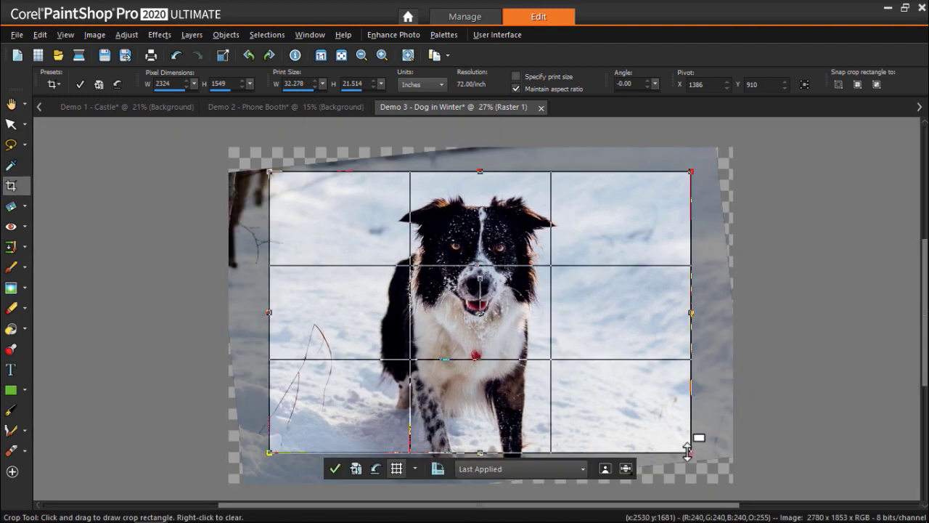
{"action": "left_click", "coordinate": [335, 469]}
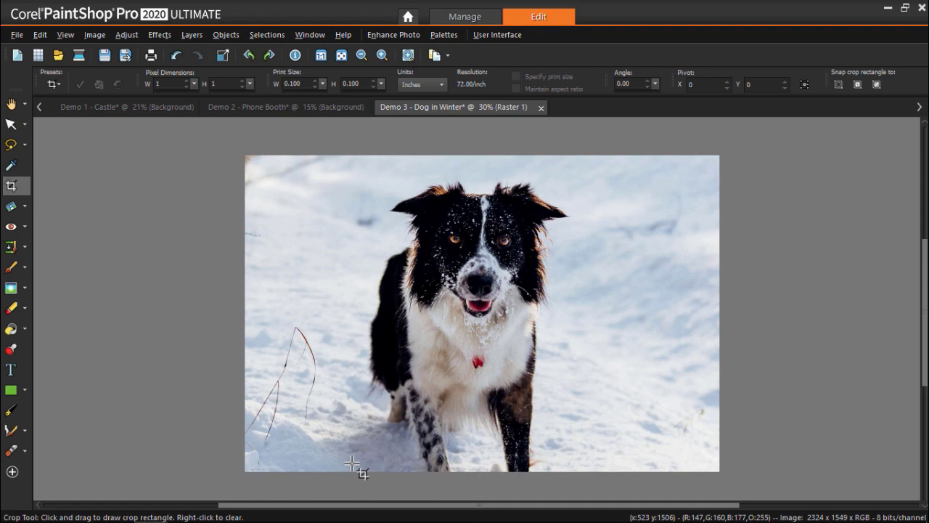